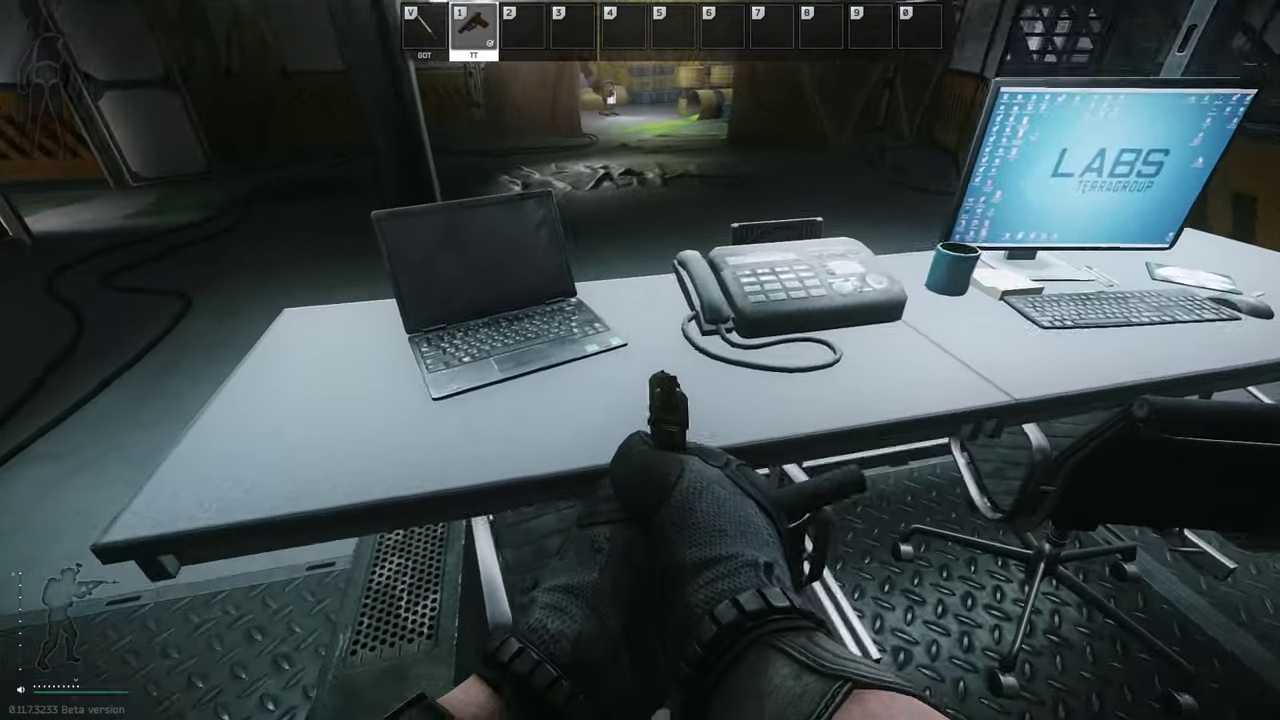
Step: Shoot the desk between the laptop and phone to mark the first spawn, then leave the booth
click(700, 420)
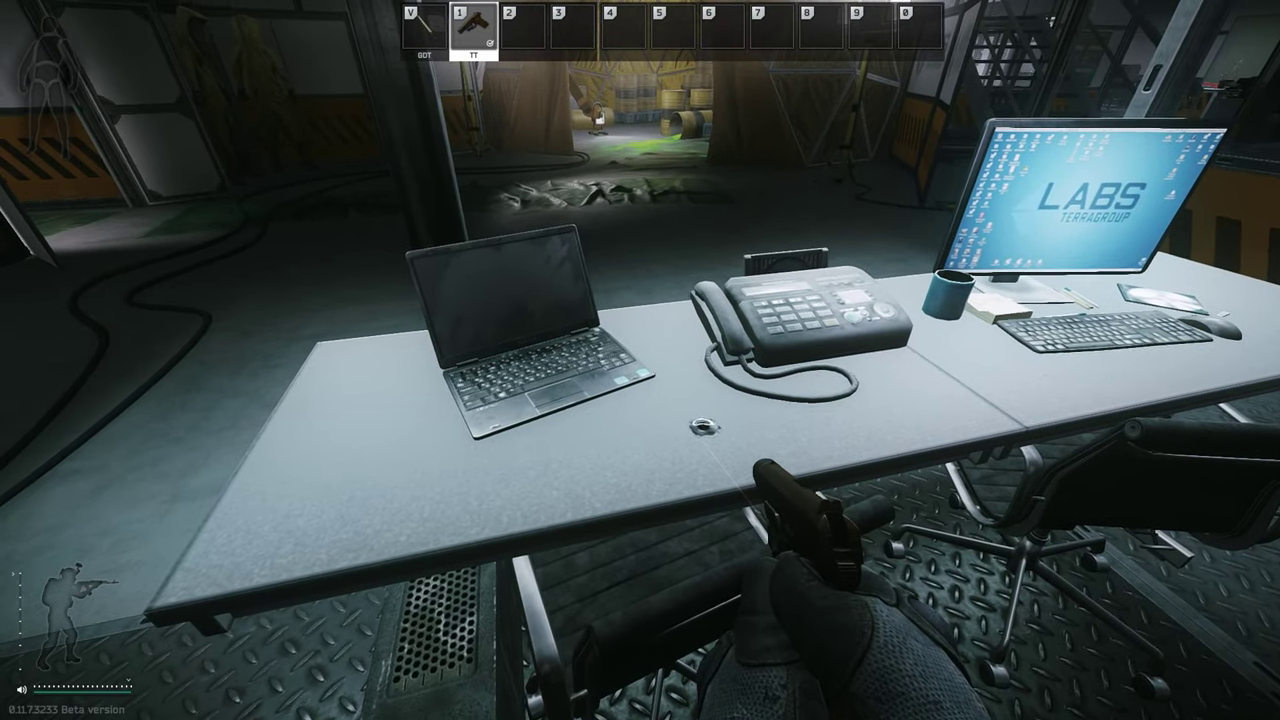
key(w)
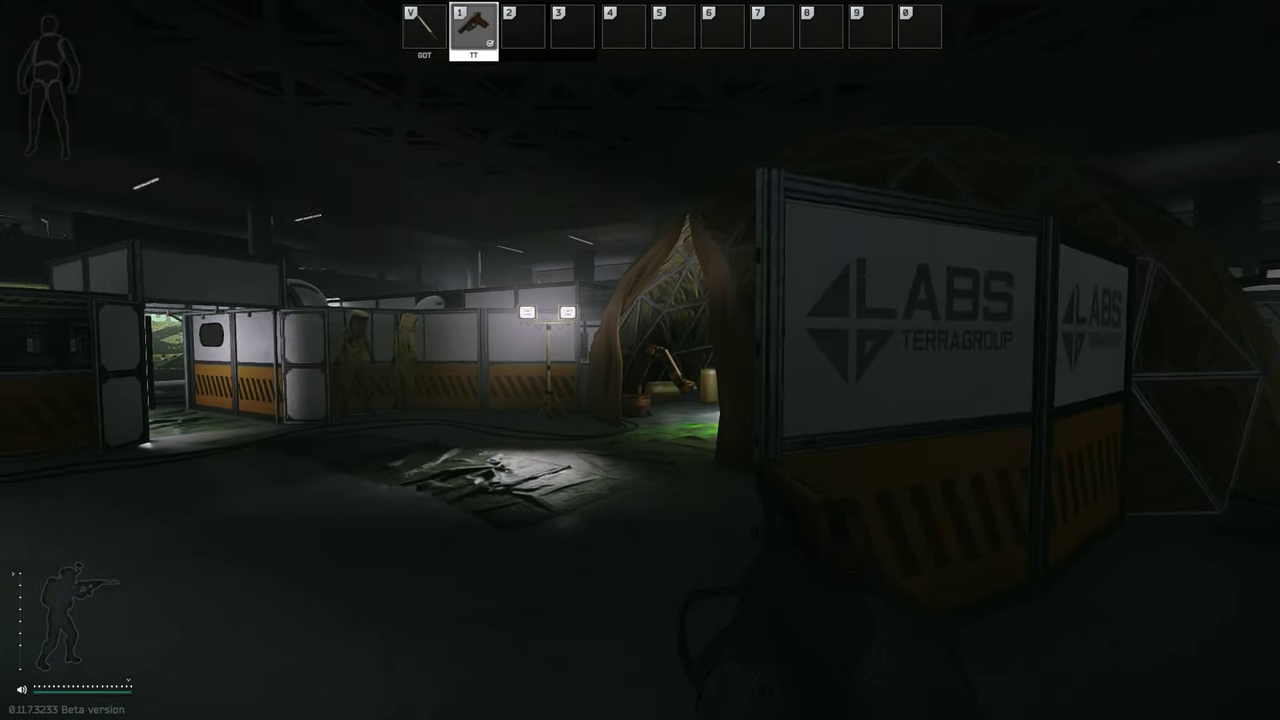
Step: Walk through the lab to the equipment-covered bench near the microscope and look it over
key(w)
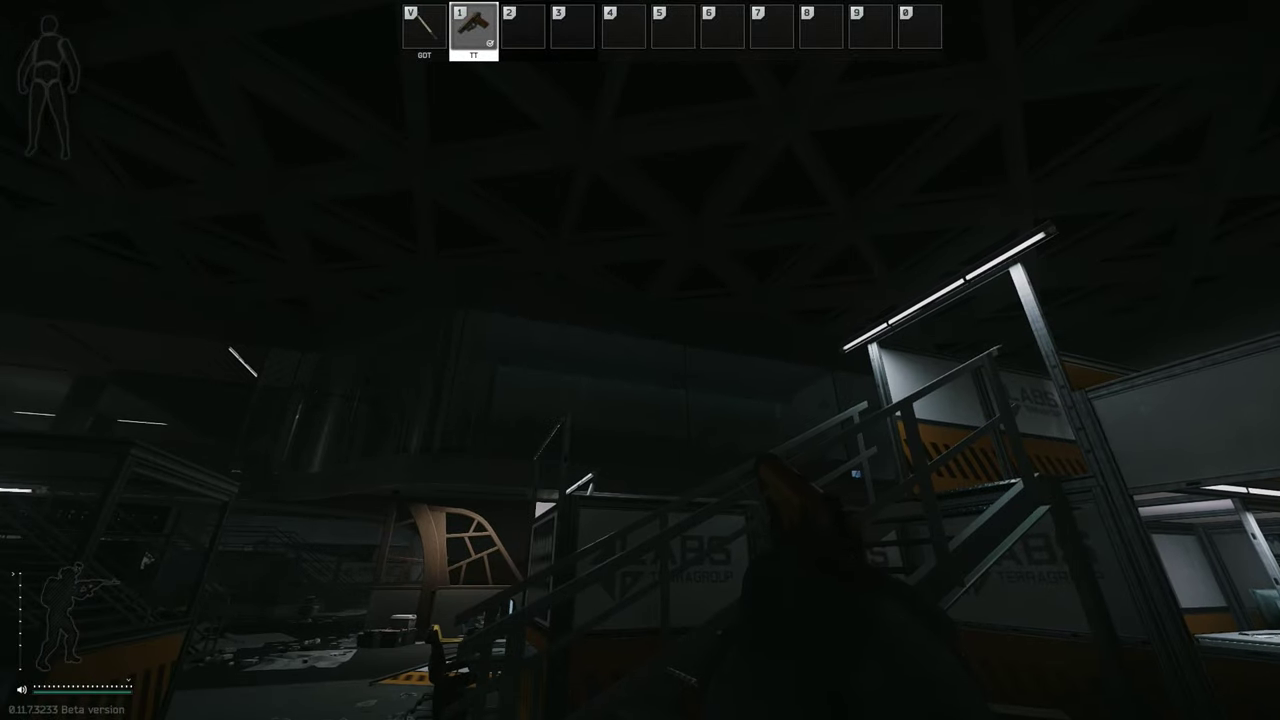
key(w)
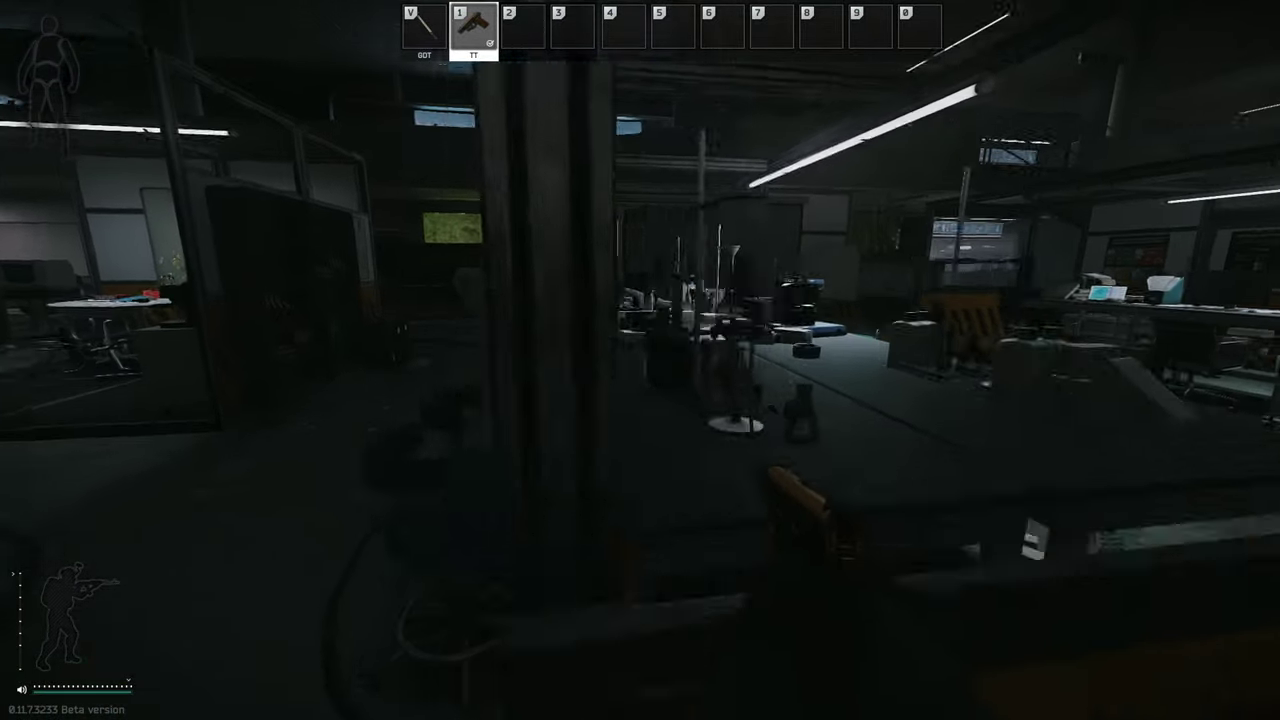
key(w)
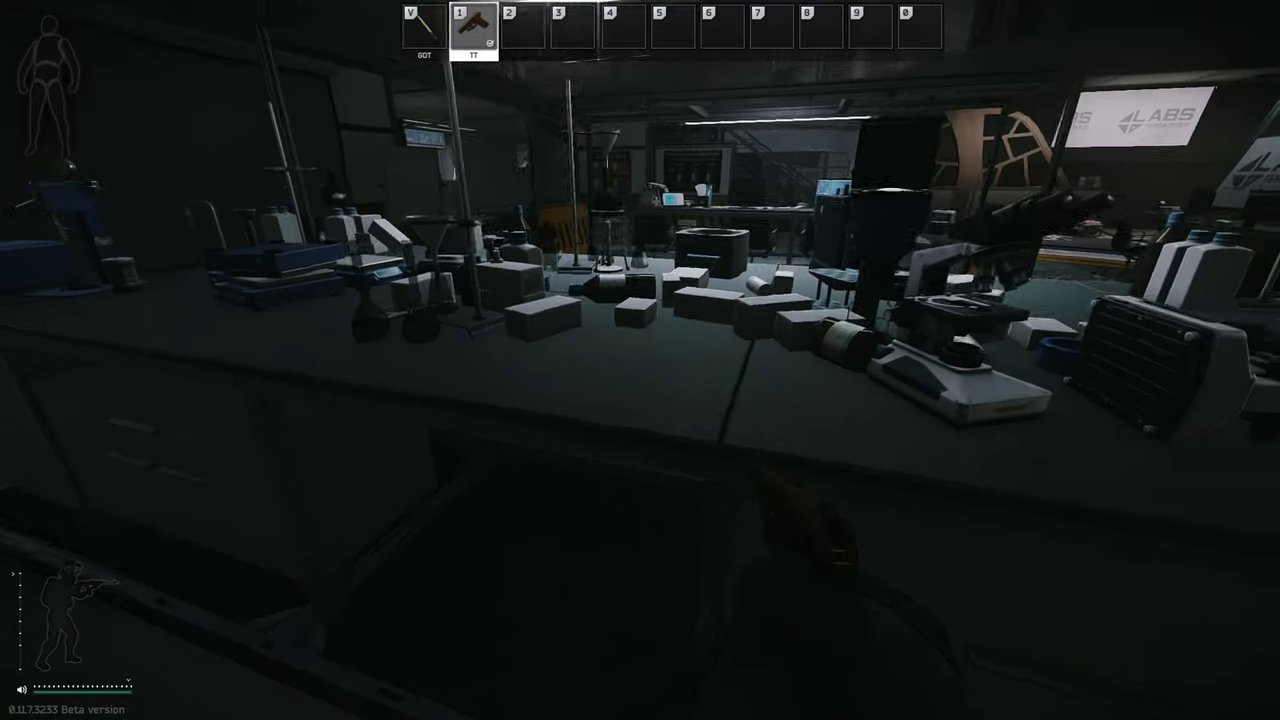
key(w)
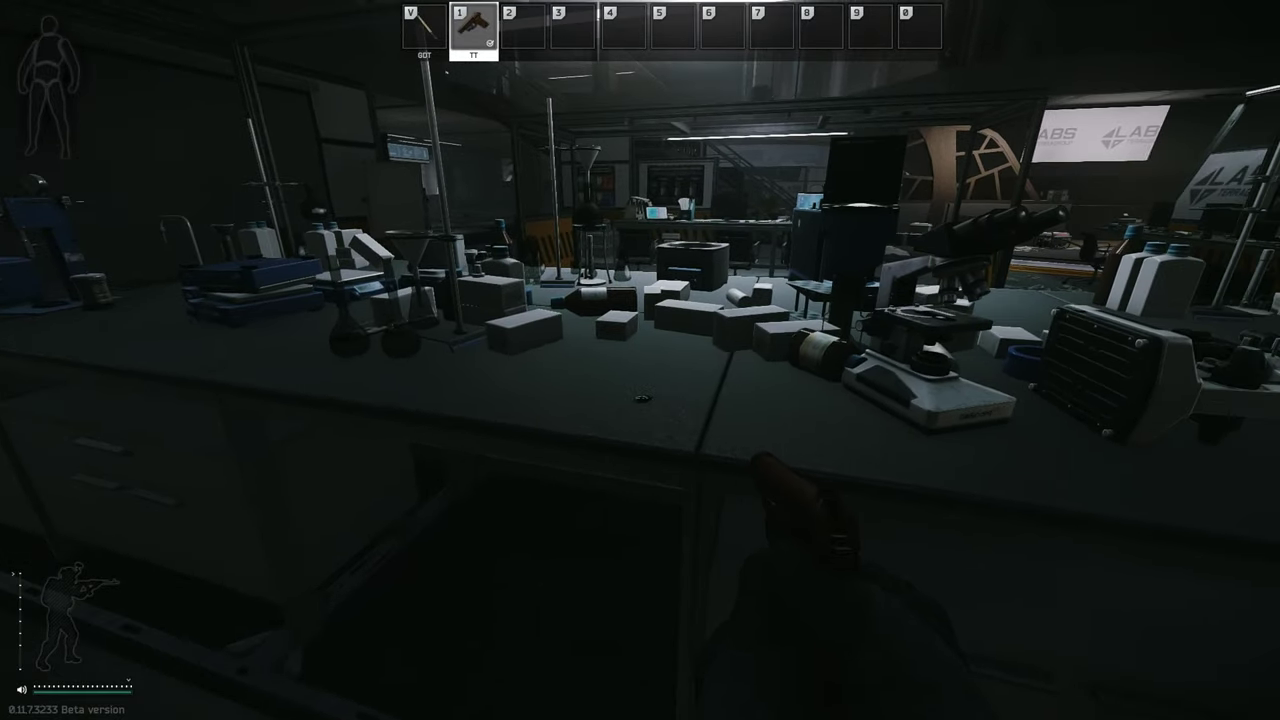
key(w)
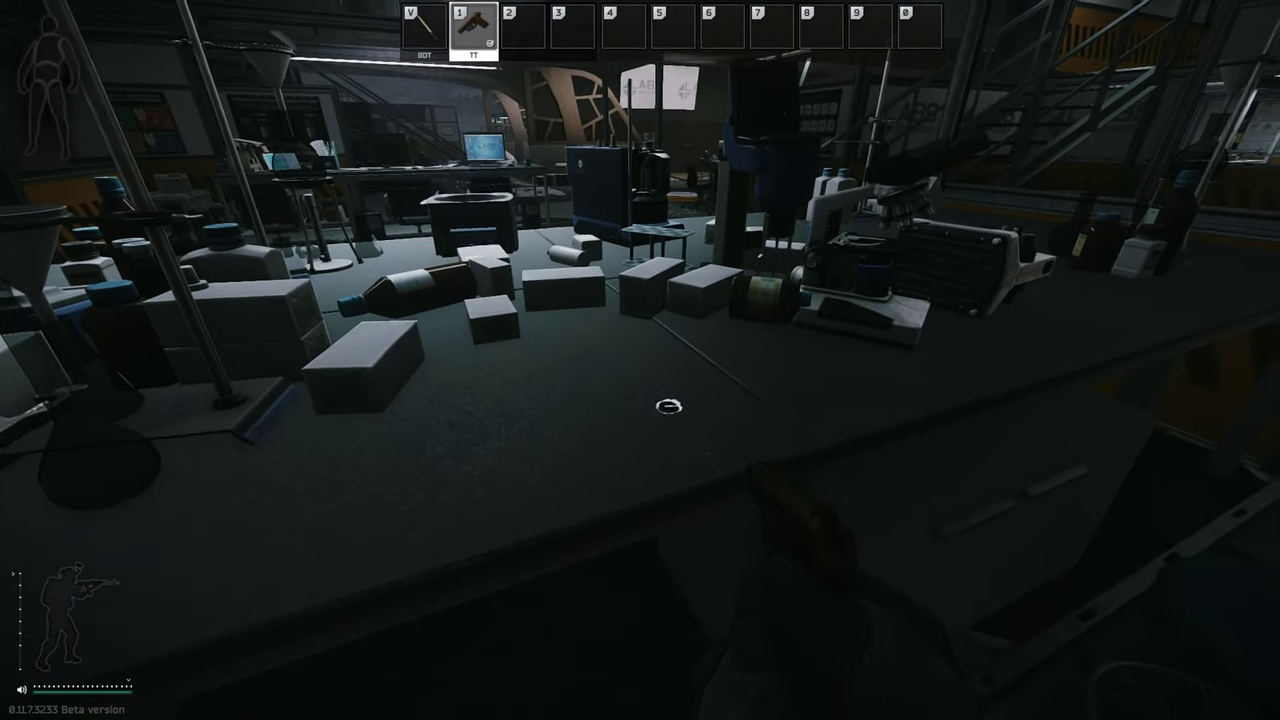
key(w)
key(w)
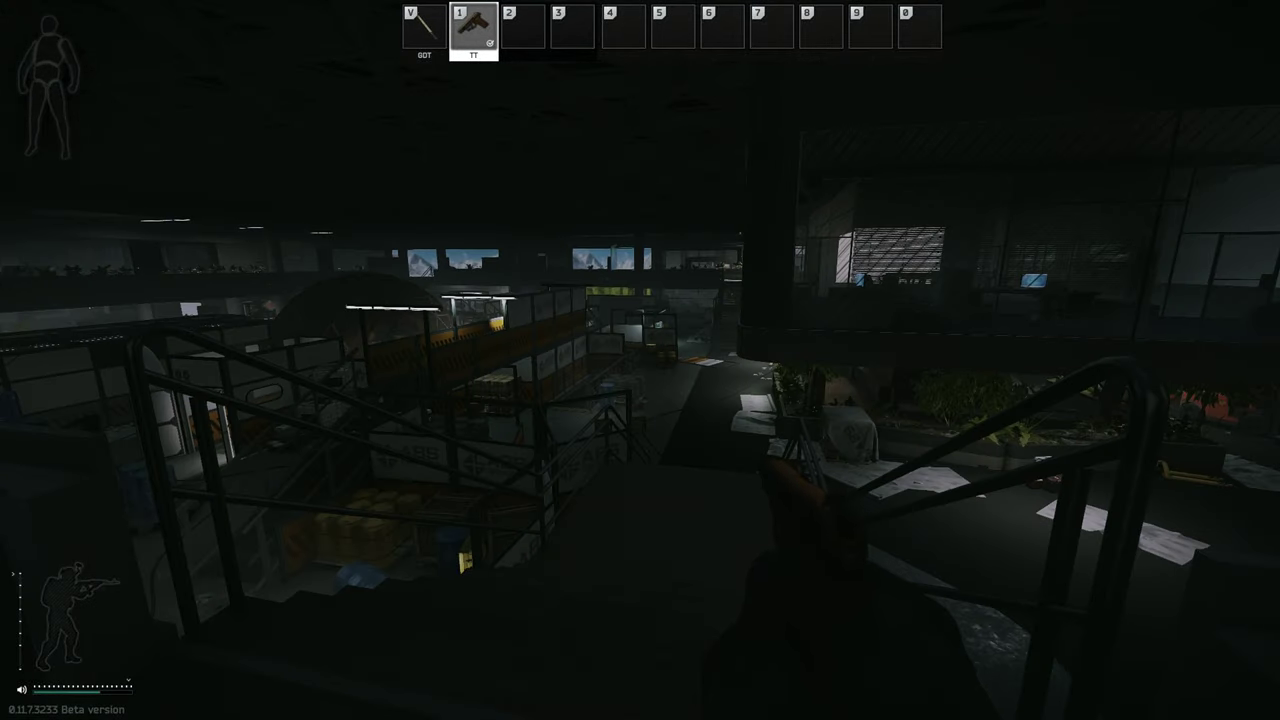
Step: Descend the stairwell and walk past the corner to the door
key(w)
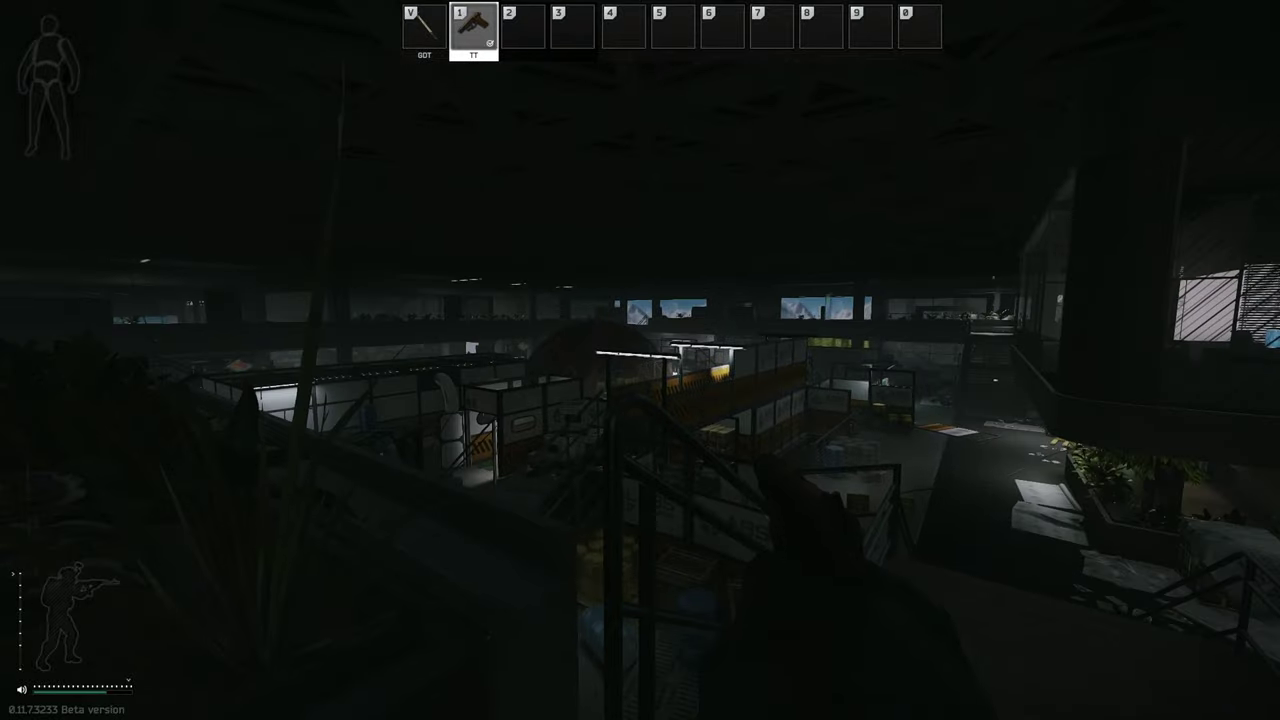
key(w)
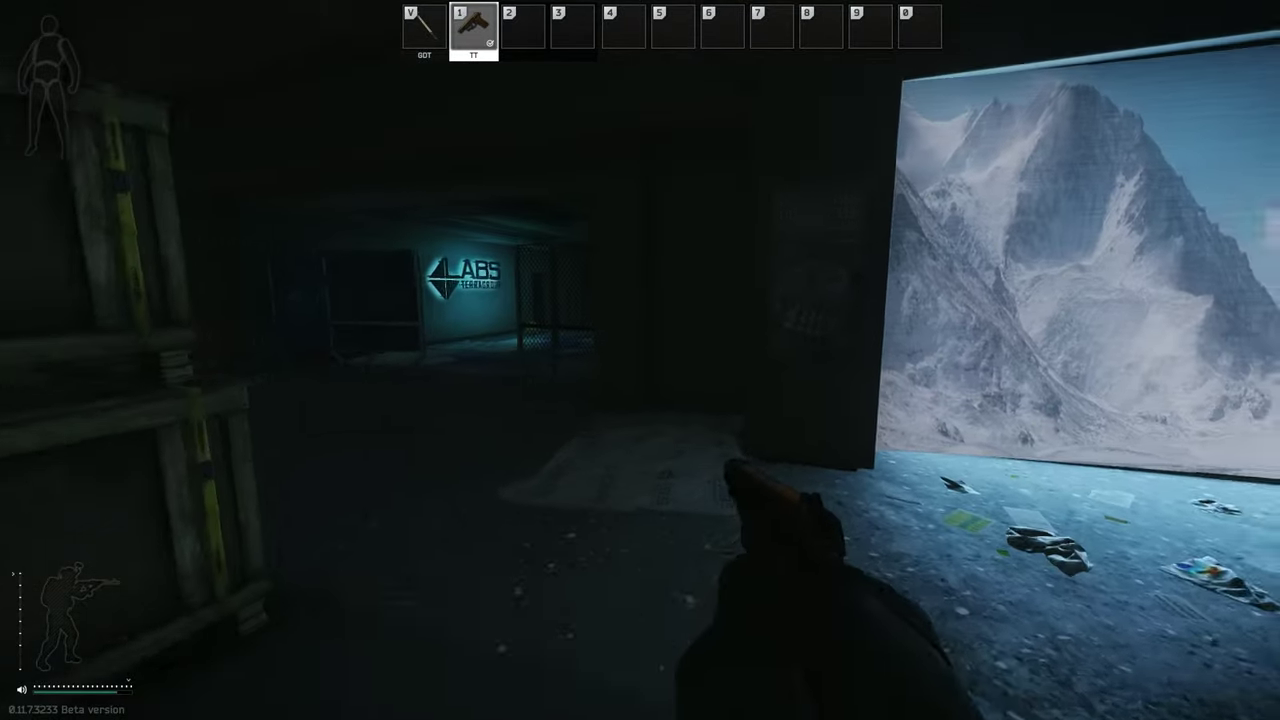
key(w)
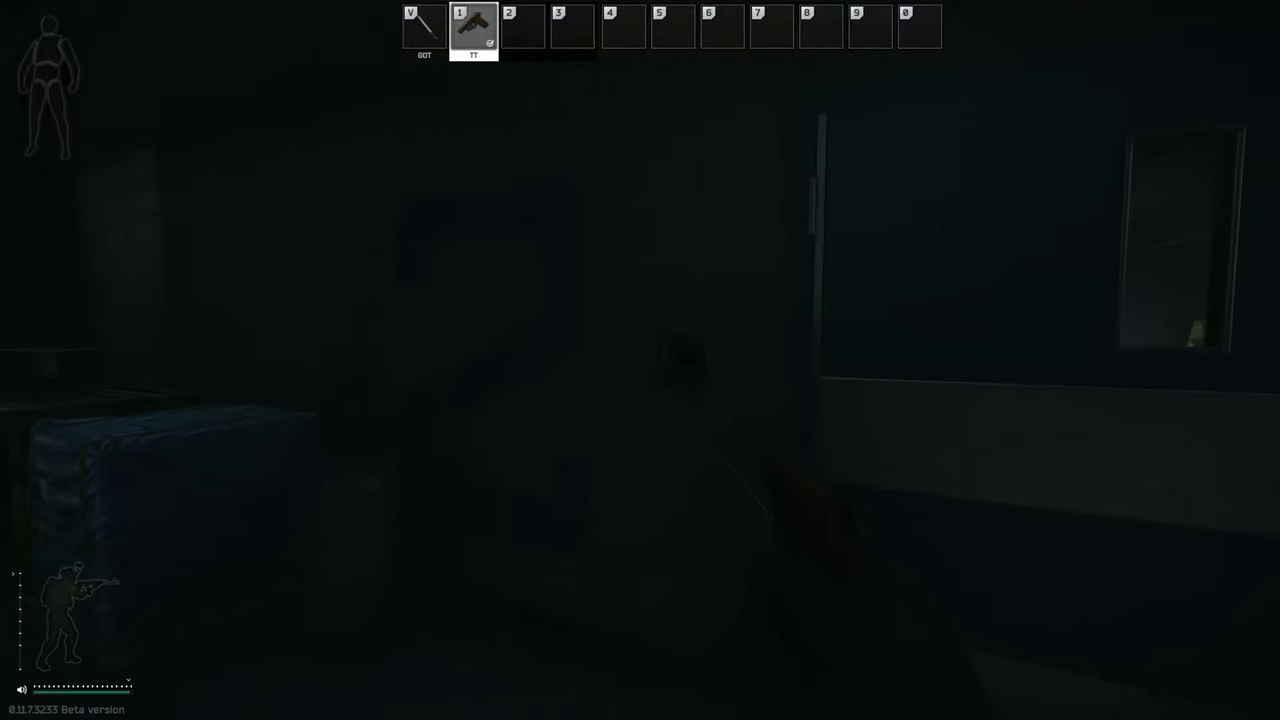
key(w)
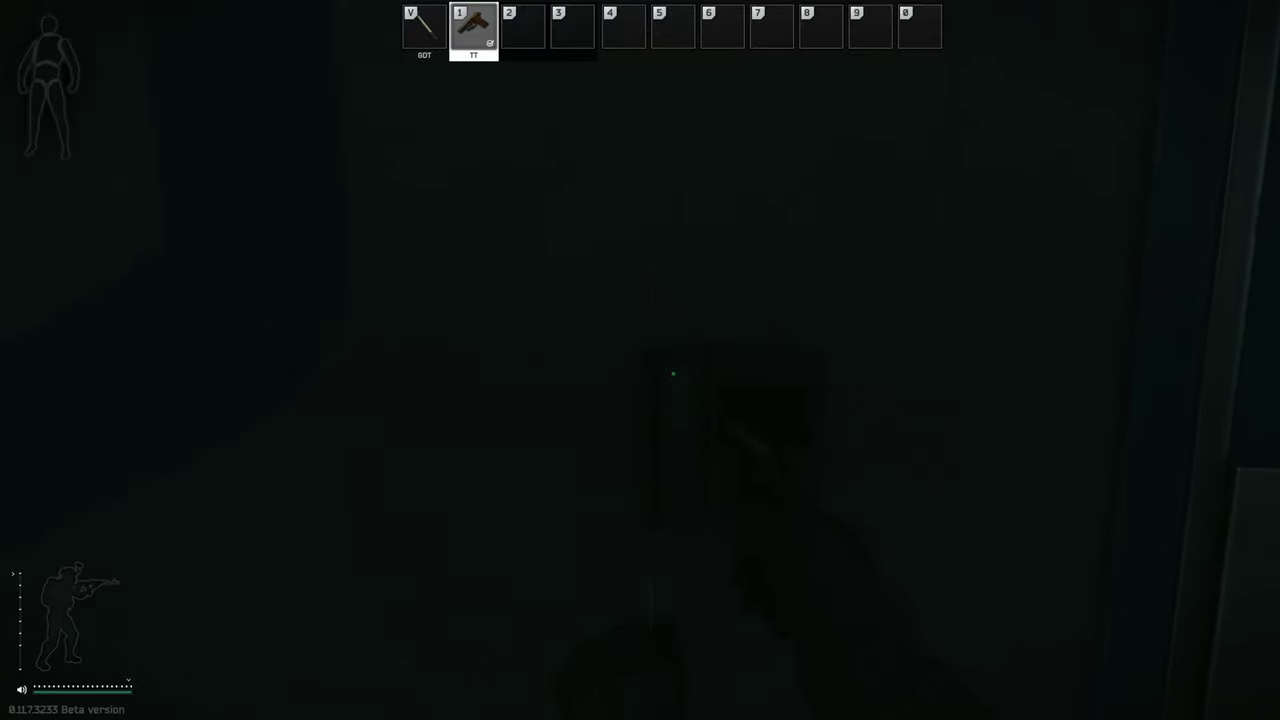
key(w)
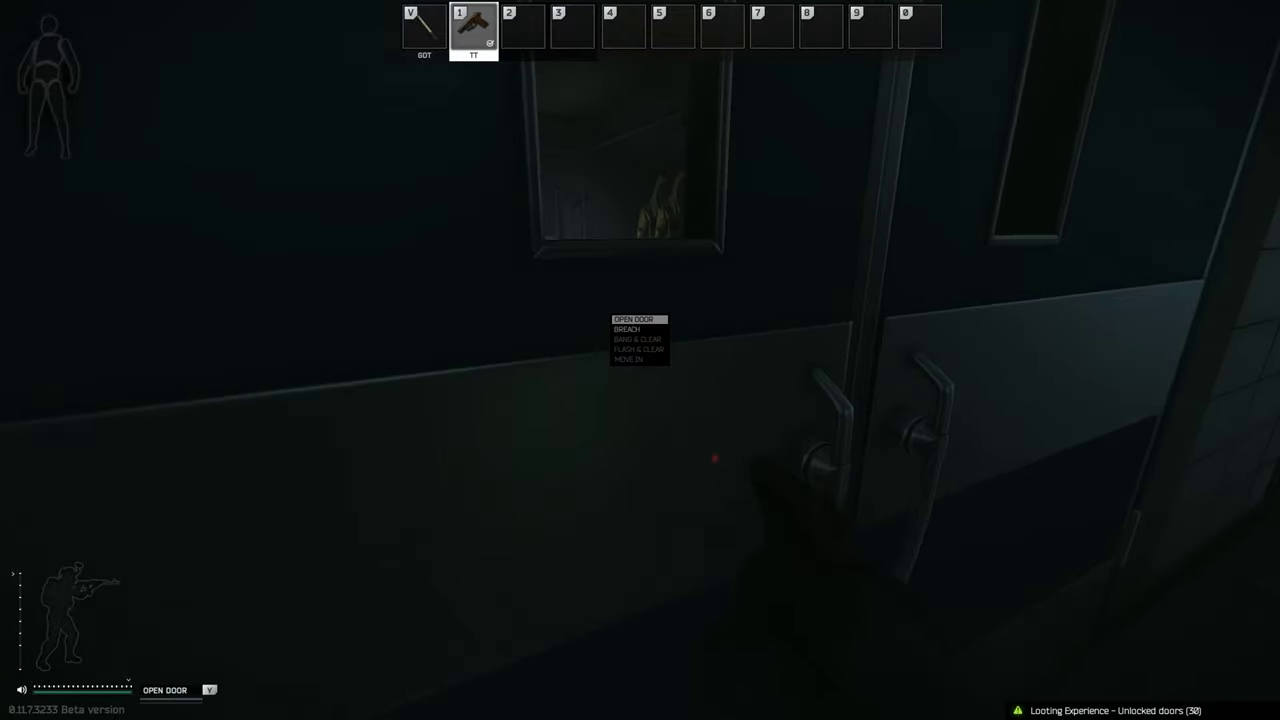
Step: Cross the hazmat-suit tent room and double doors, then head across the dark hall to the lit monitor desk
key(w)
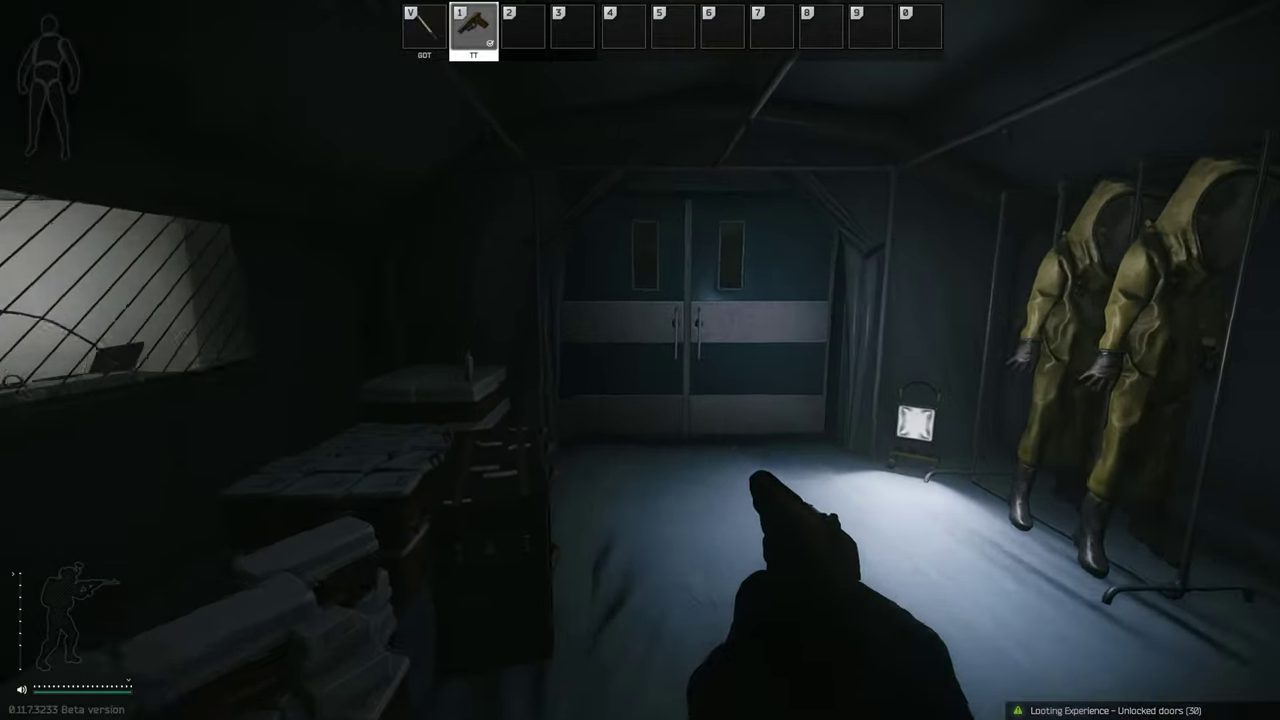
key(w)
key(f)
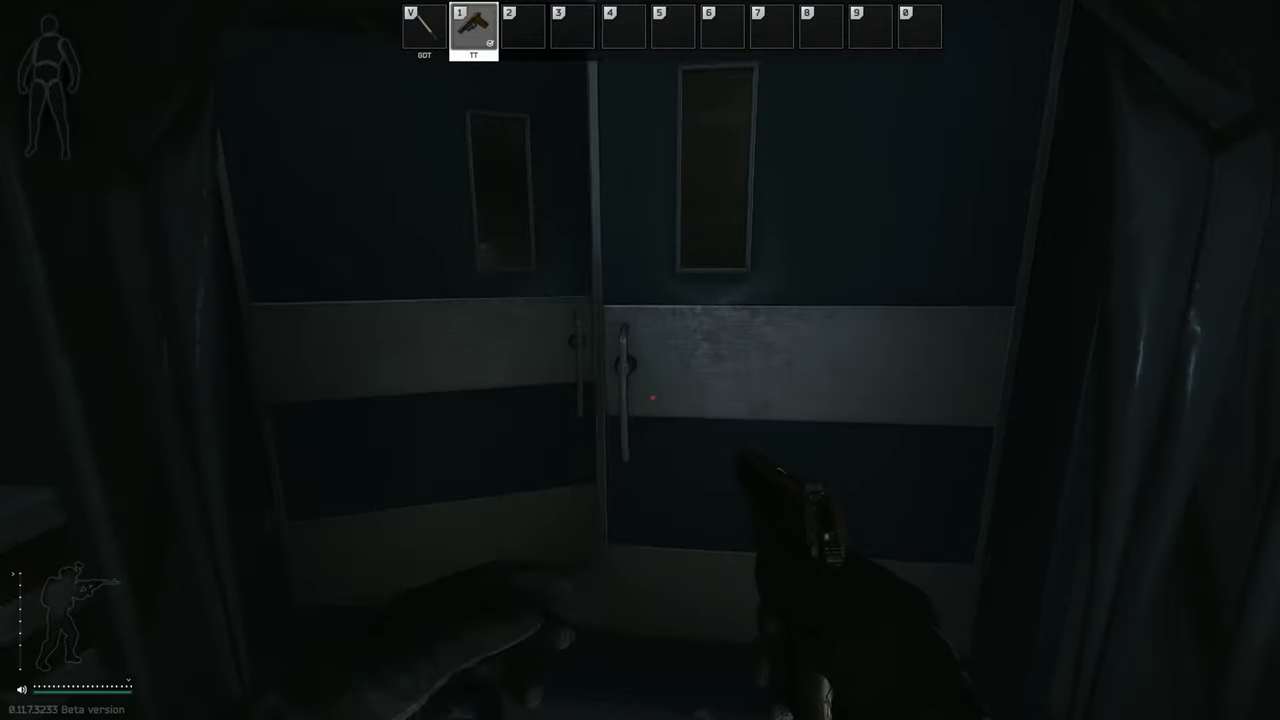
key(w)
key(w)
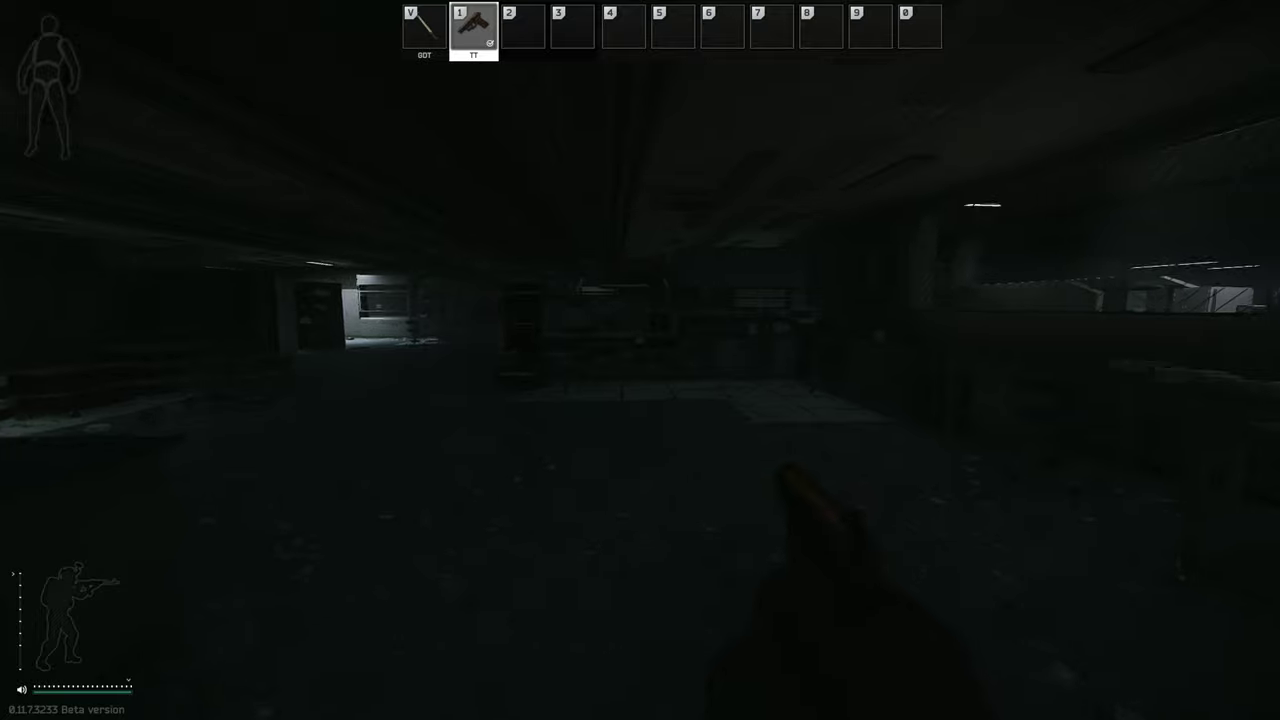
key(w)
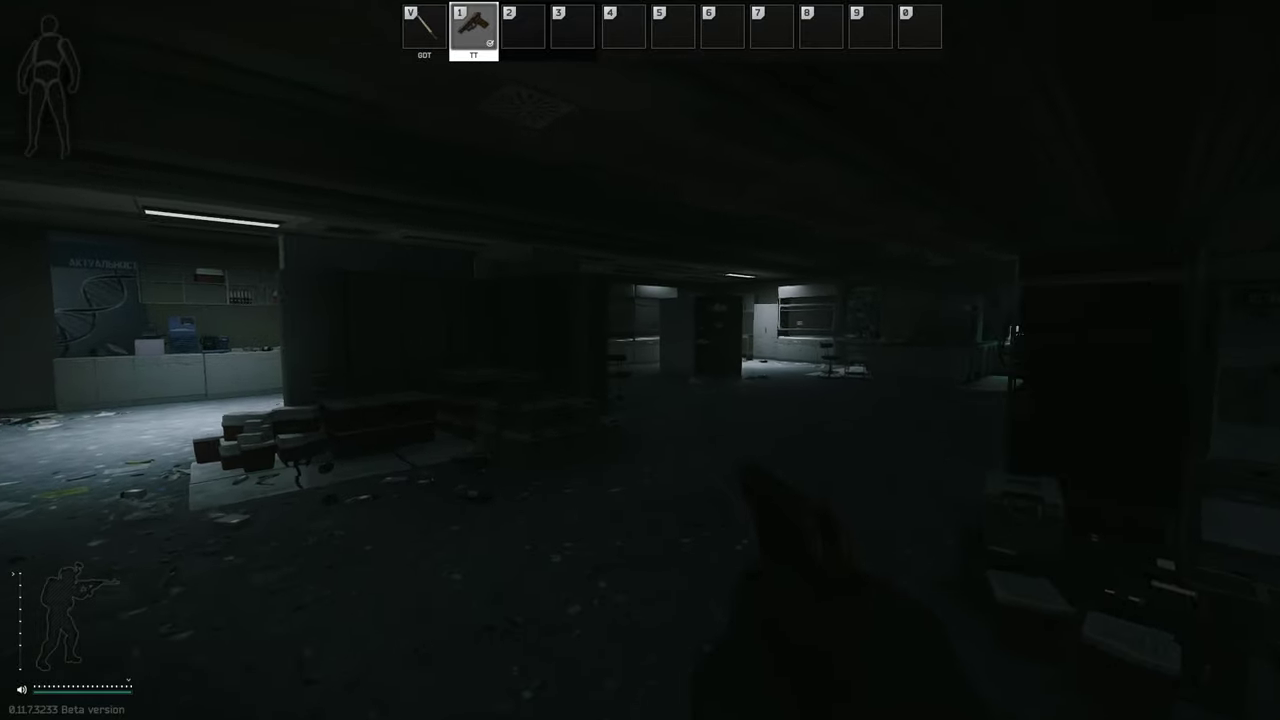
key(w)
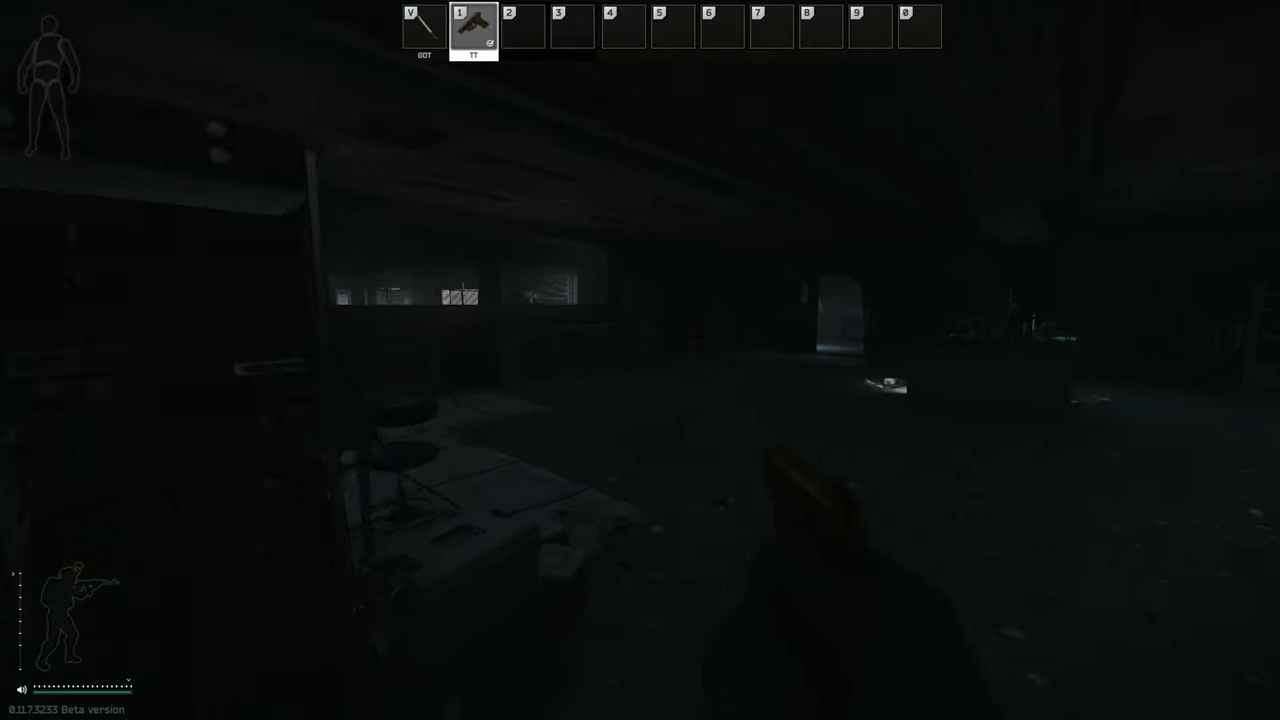
key(w)
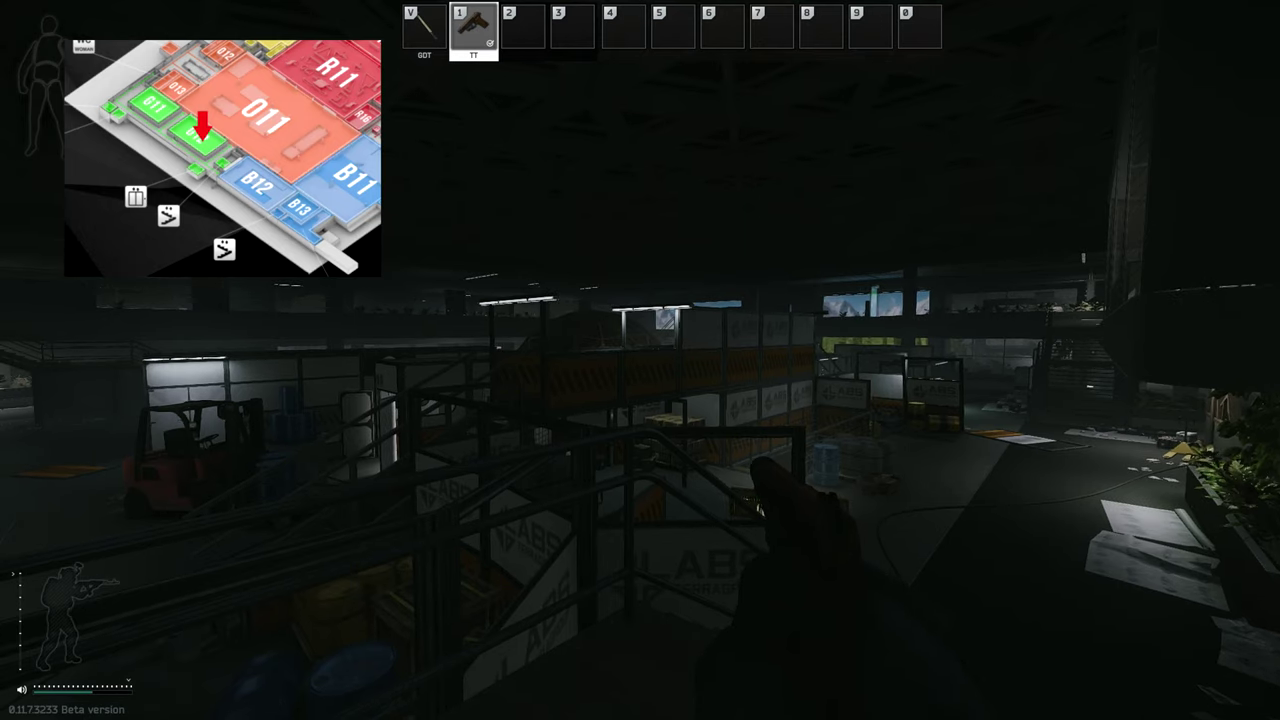
Step: Walk past the stacked boxes and glass enclosure, through the blue doorway to the keycard door
key(w)
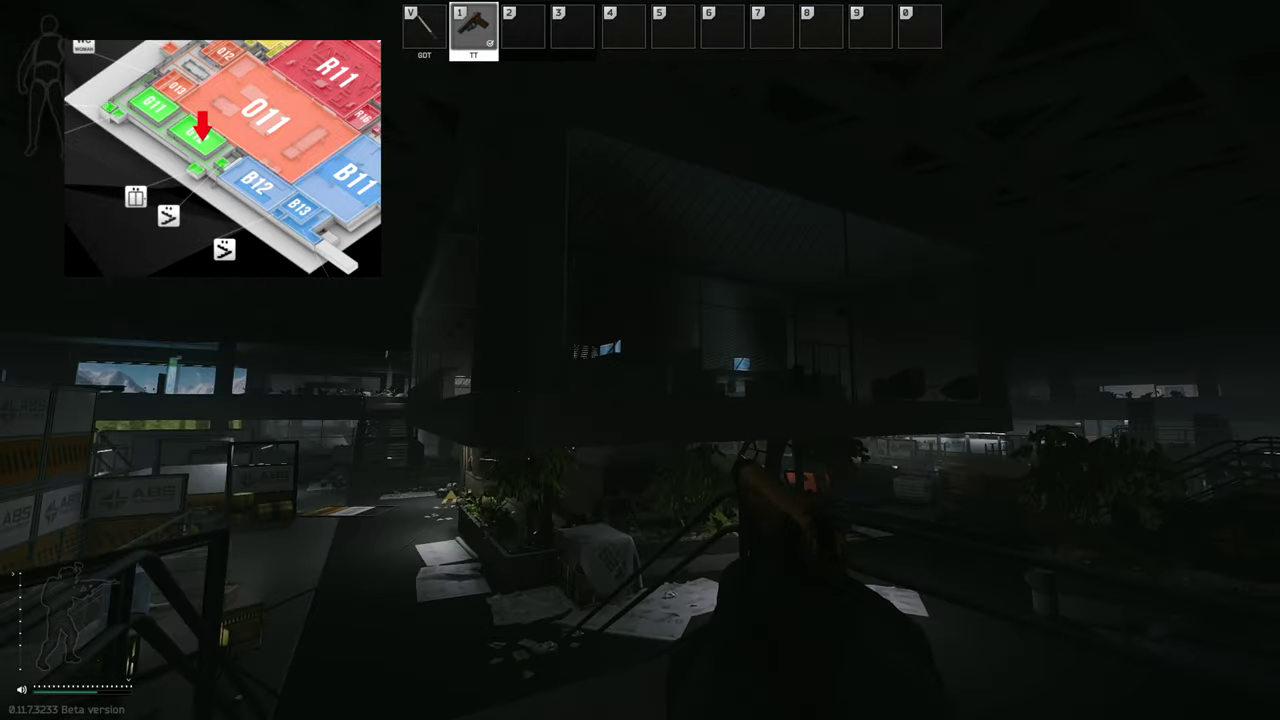
key(w)
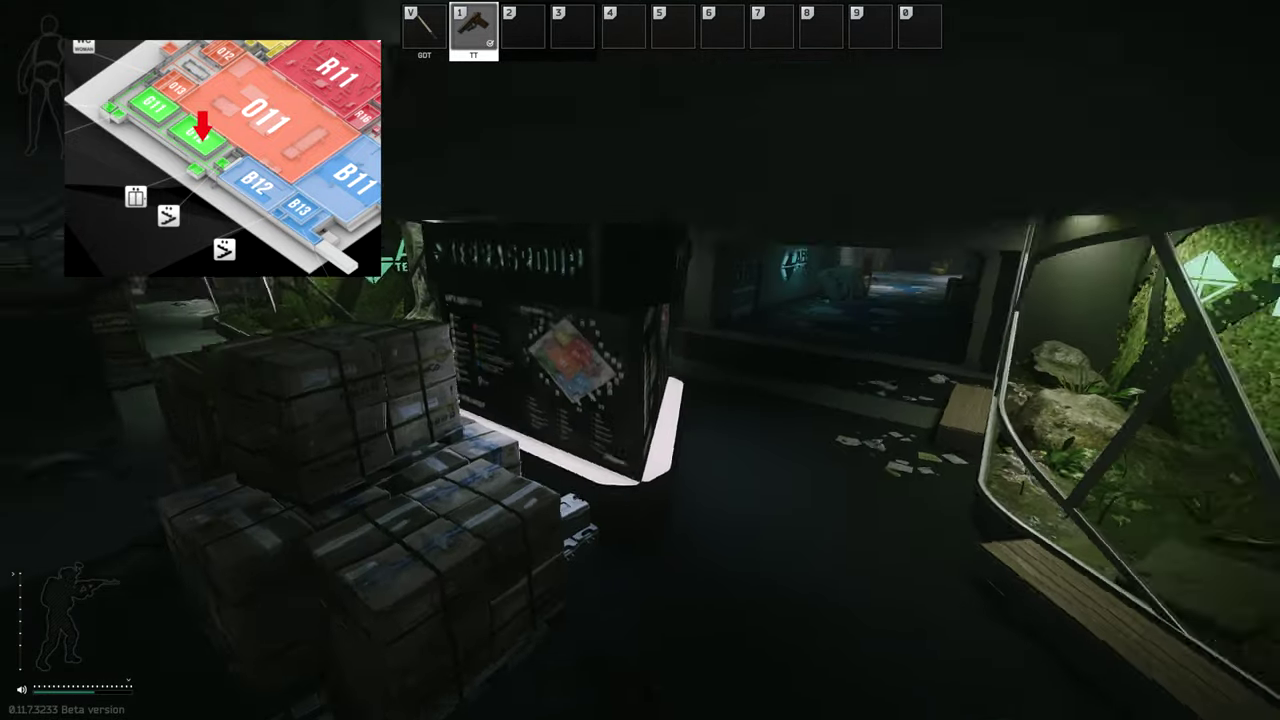
key(w)
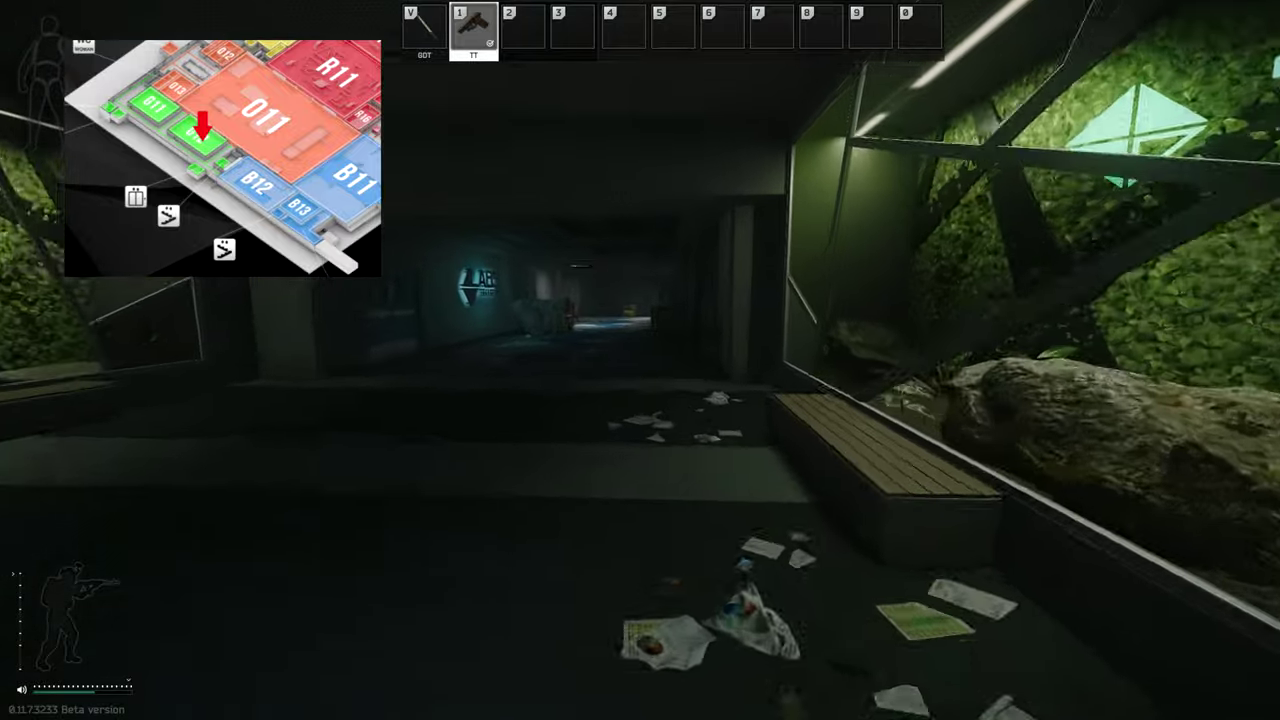
key(w)
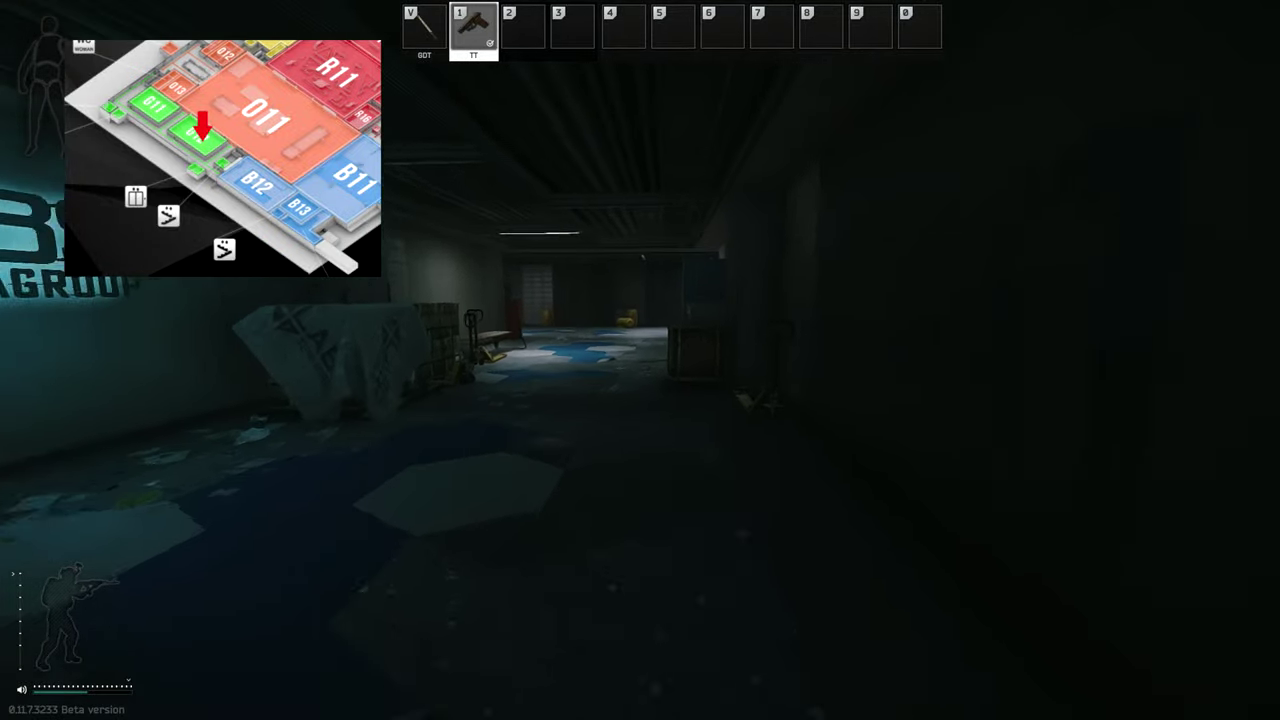
key(w)
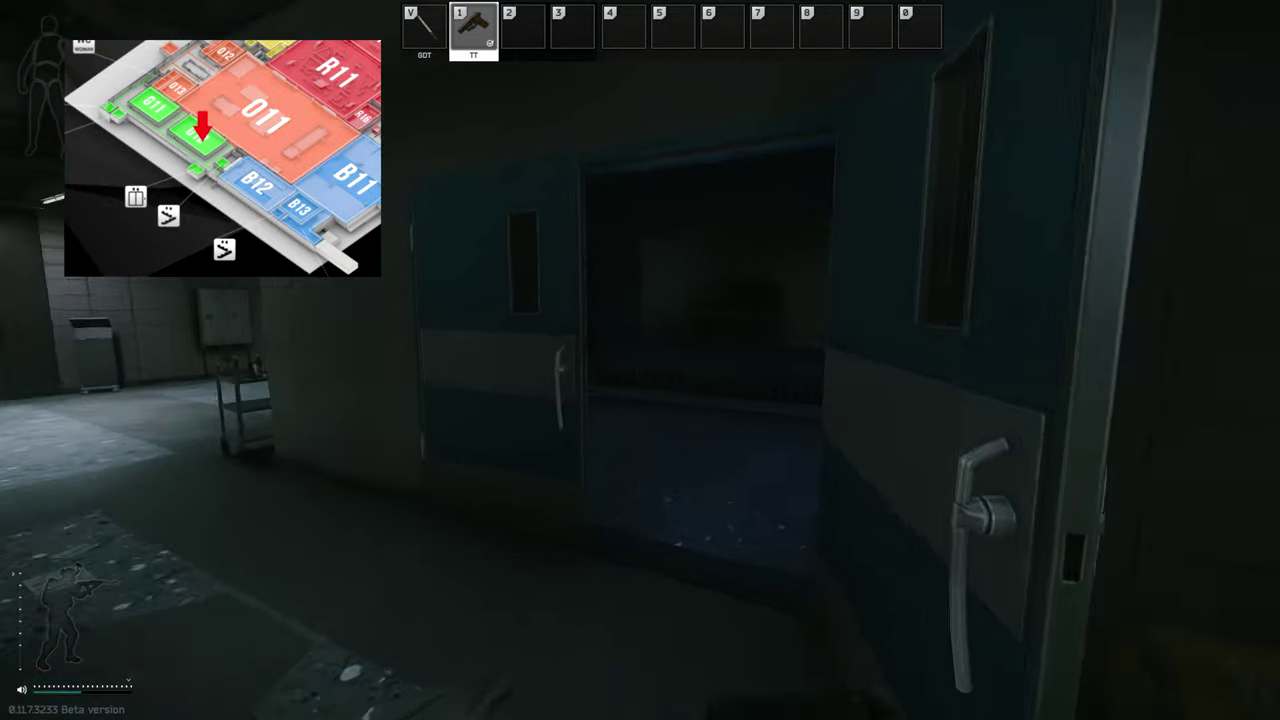
key(w)
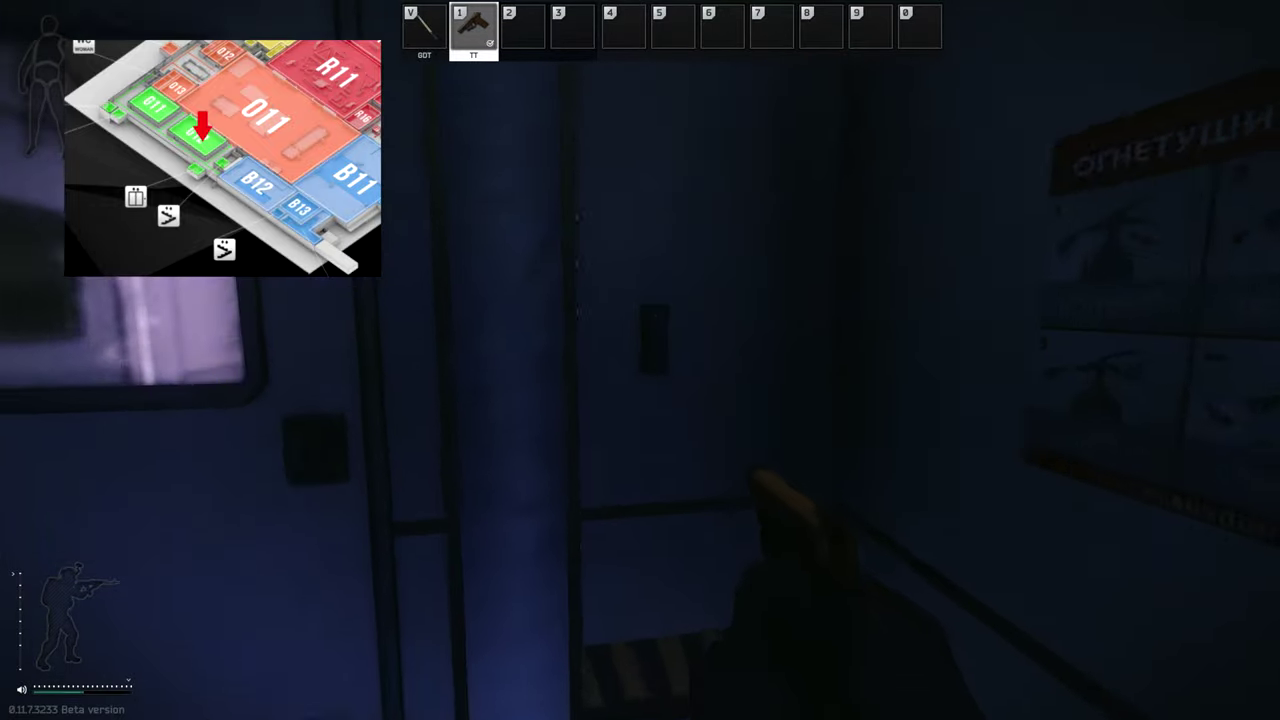
Step: Unlock the door with the keycard and walk into the lit room
key(f)
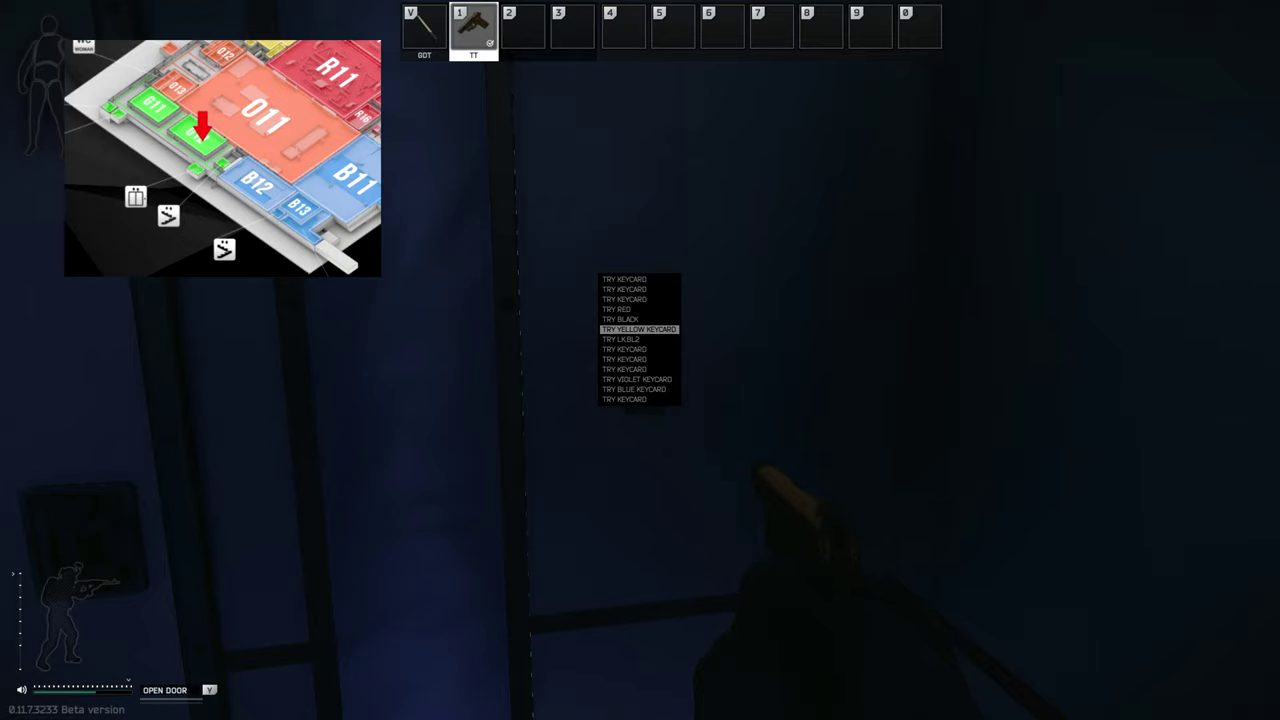
click(640, 319)
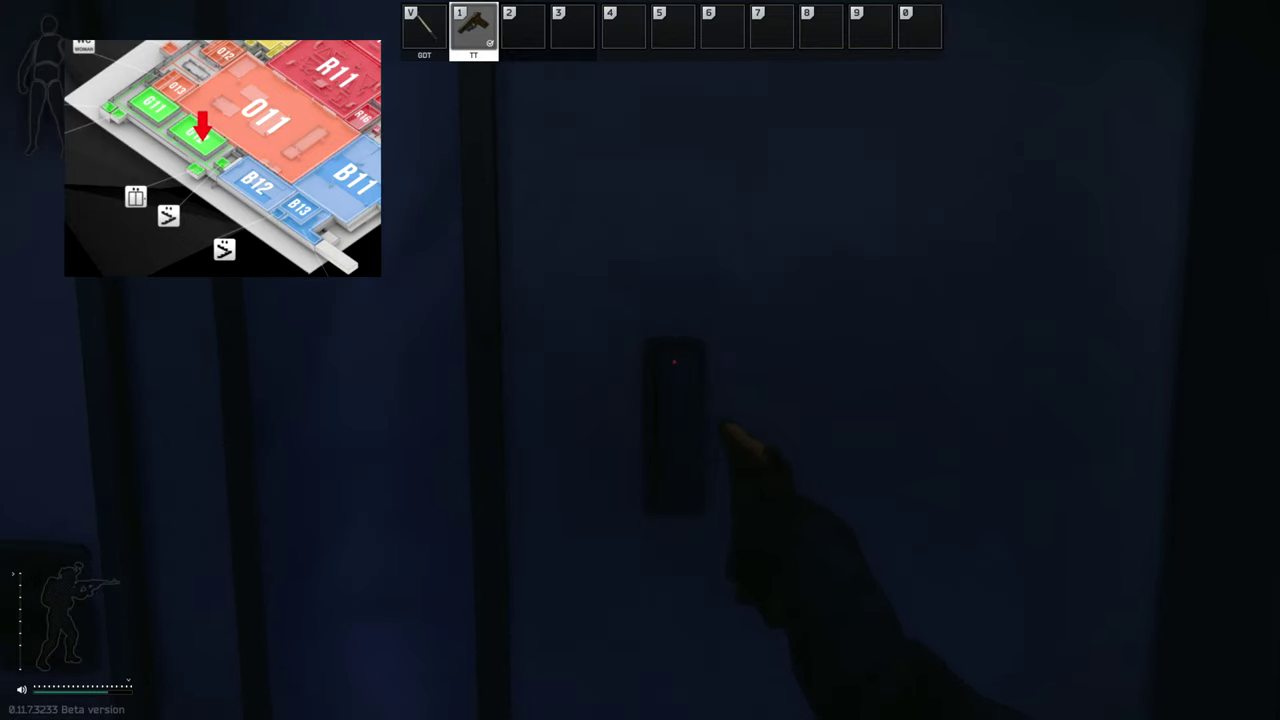
key(w)
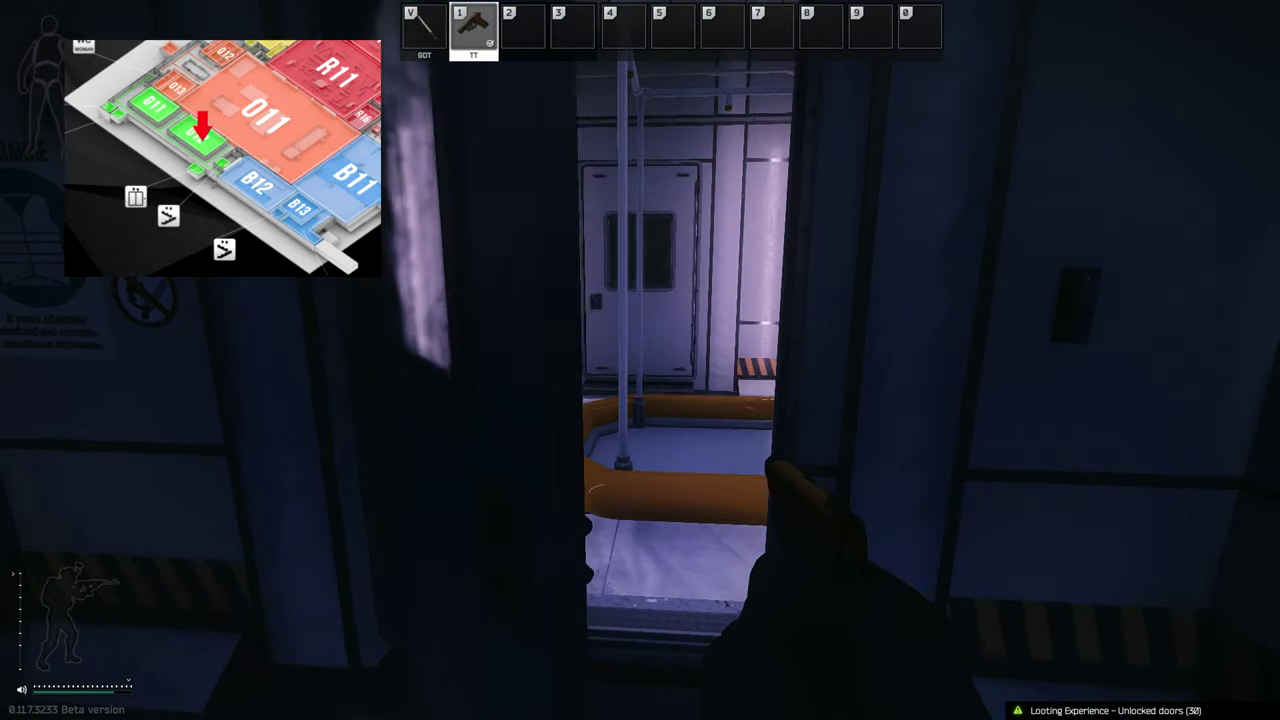